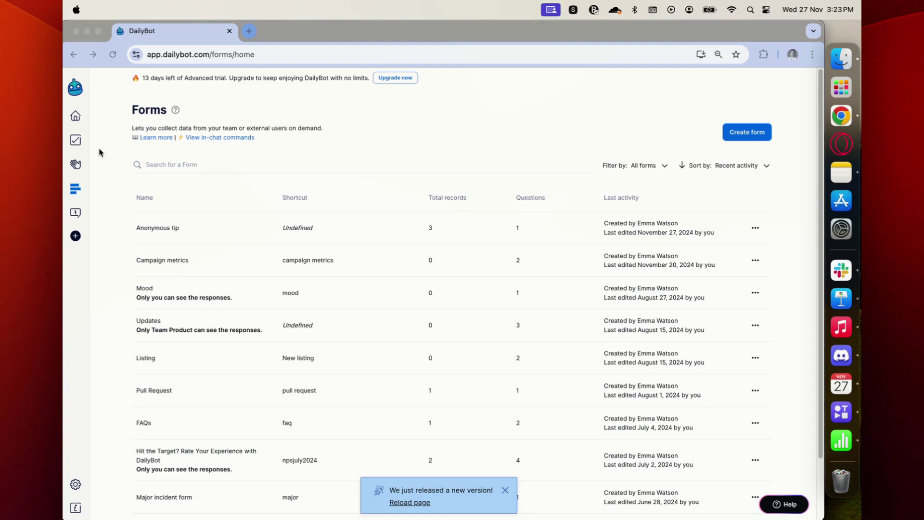
Step: Dismiss the new-version notice and start creating a new form
click(503, 491)
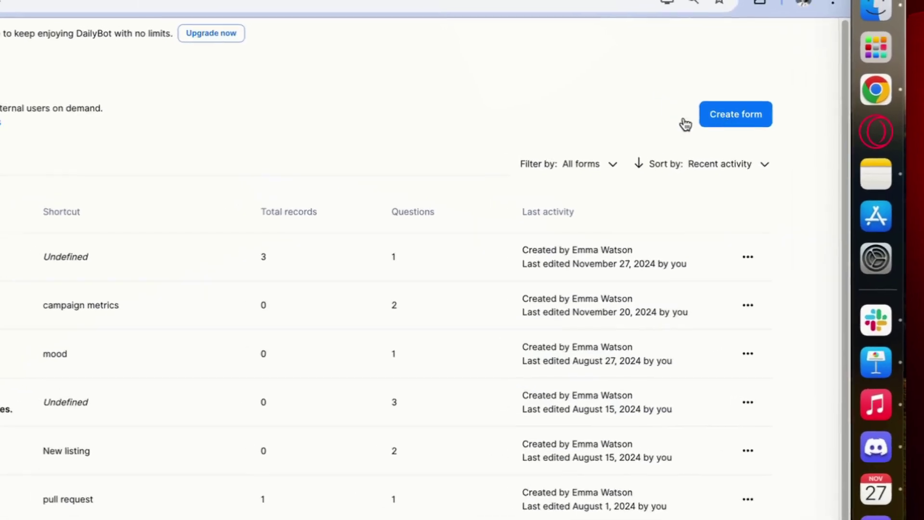
click(724, 114)
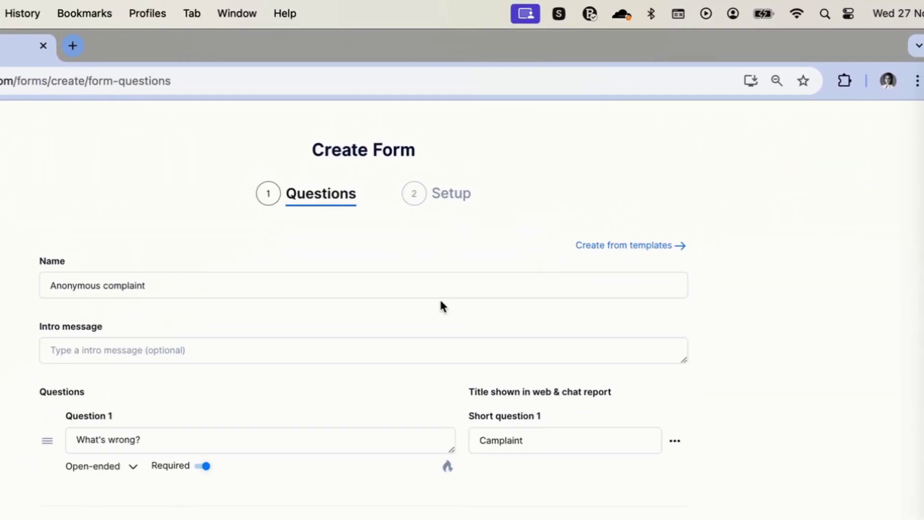
click(440, 297)
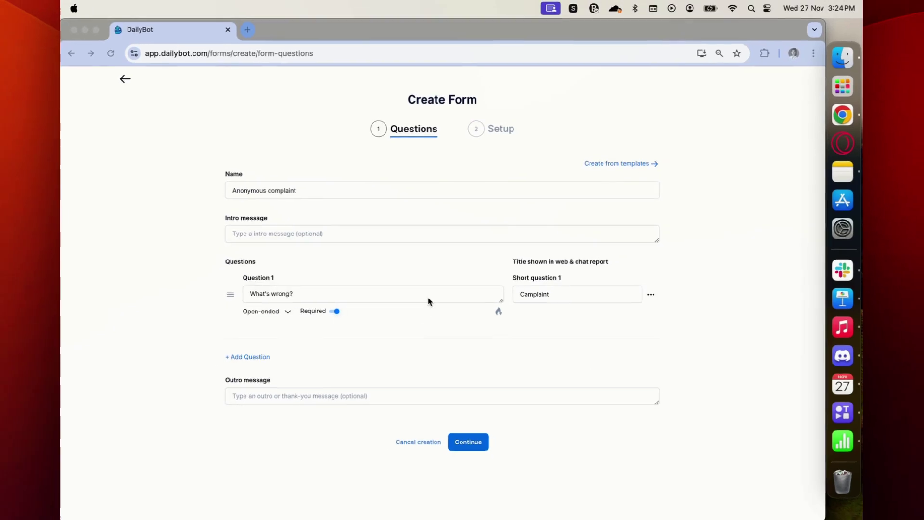
Step: Add a second question to the form, check its answer types and options, and delete that question
click(249, 357)
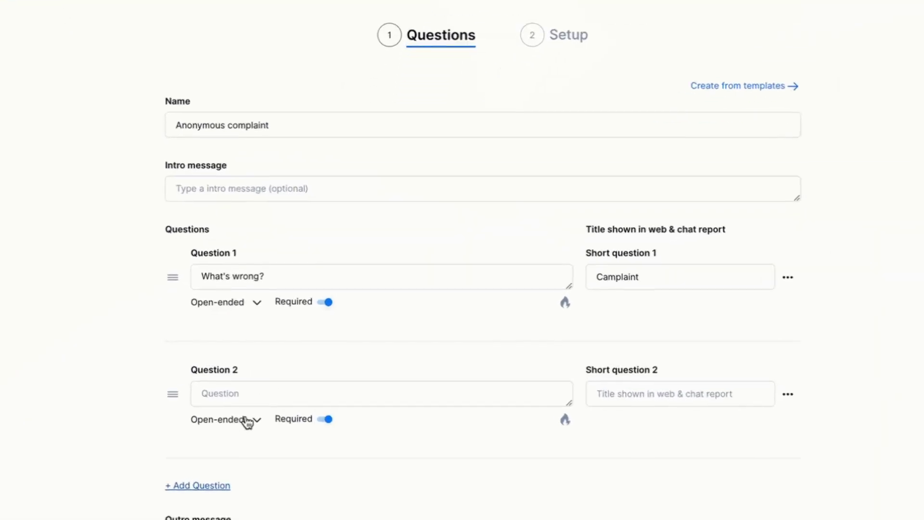
click(246, 421)
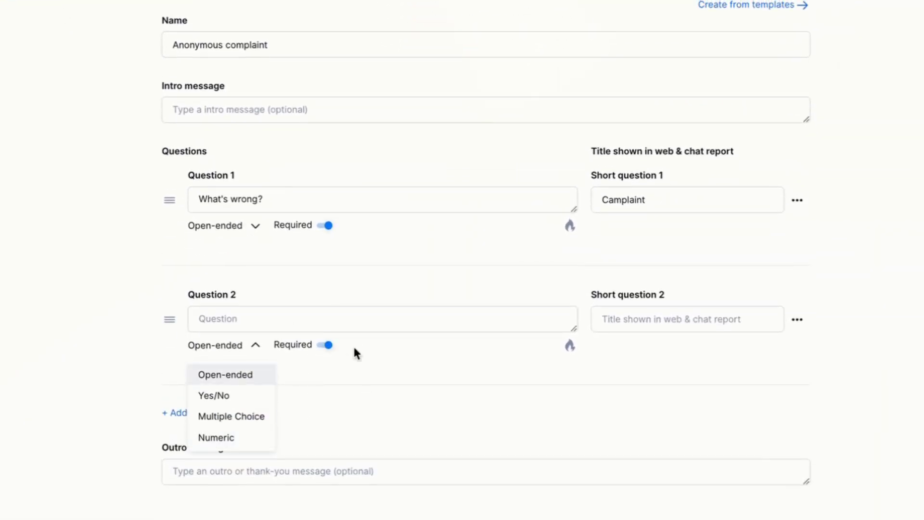
click(354, 349)
click(797, 320)
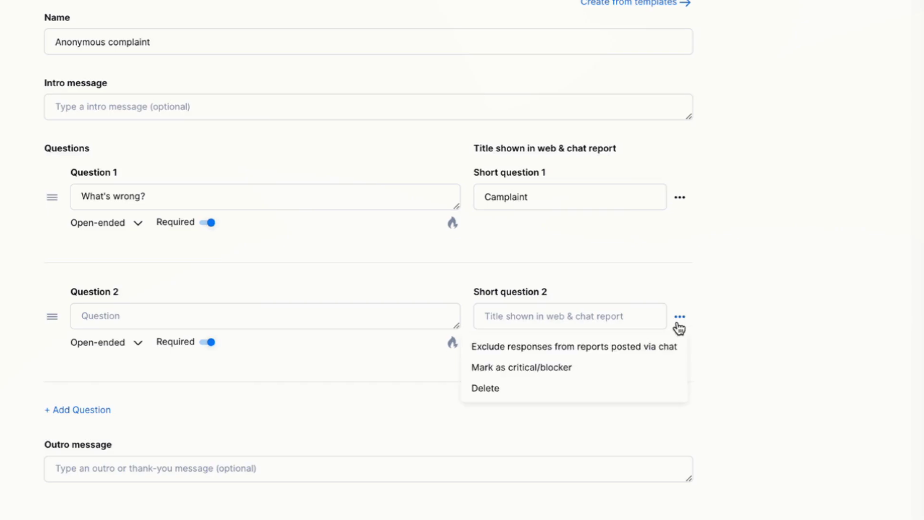
click(498, 390)
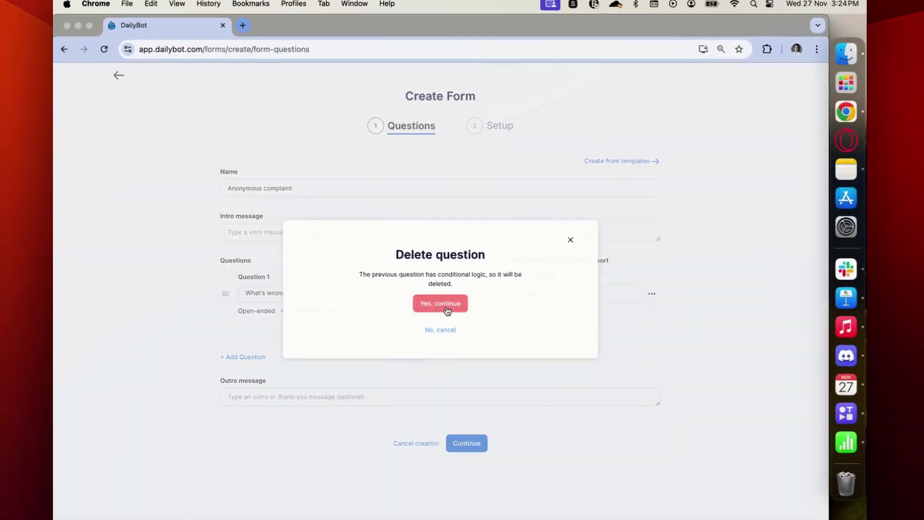
click(447, 310)
Step: Proceed to the form's setup and restrict who can see reports on the web app to Team: Human Resources
click(469, 446)
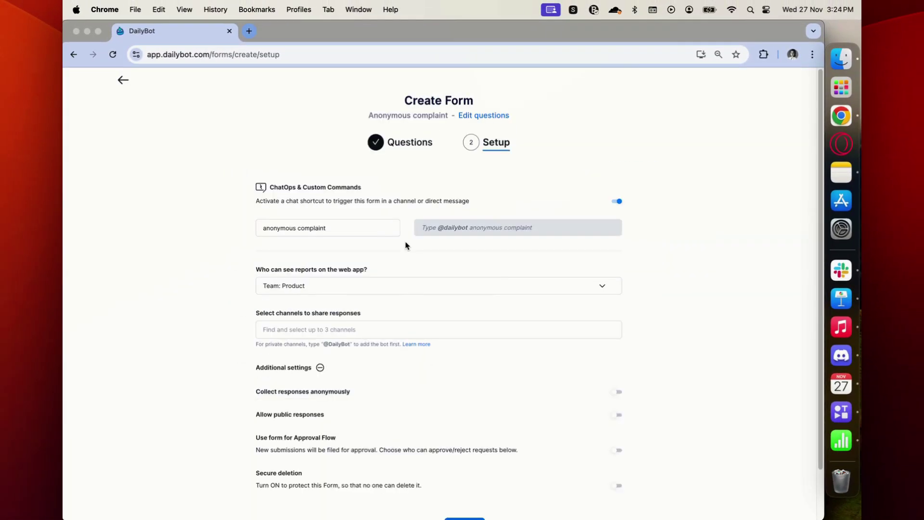
click(380, 232)
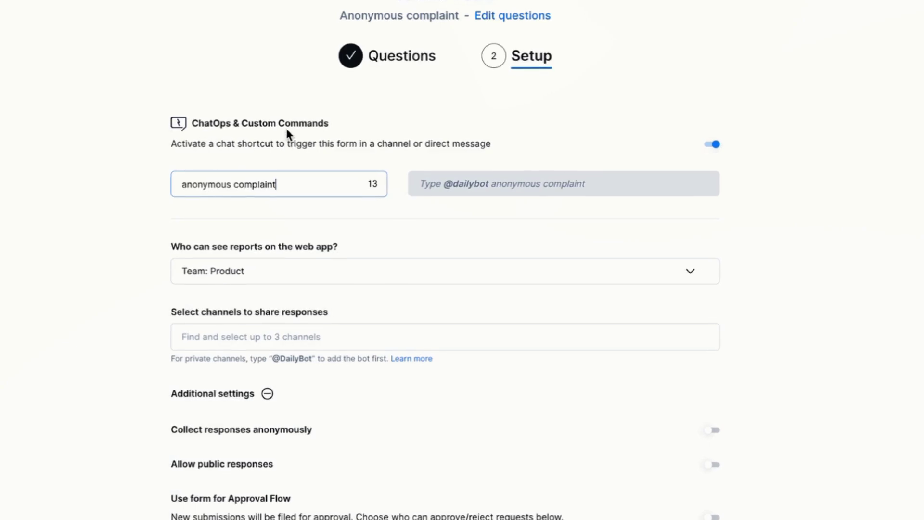
drag(180, 184, 299, 185)
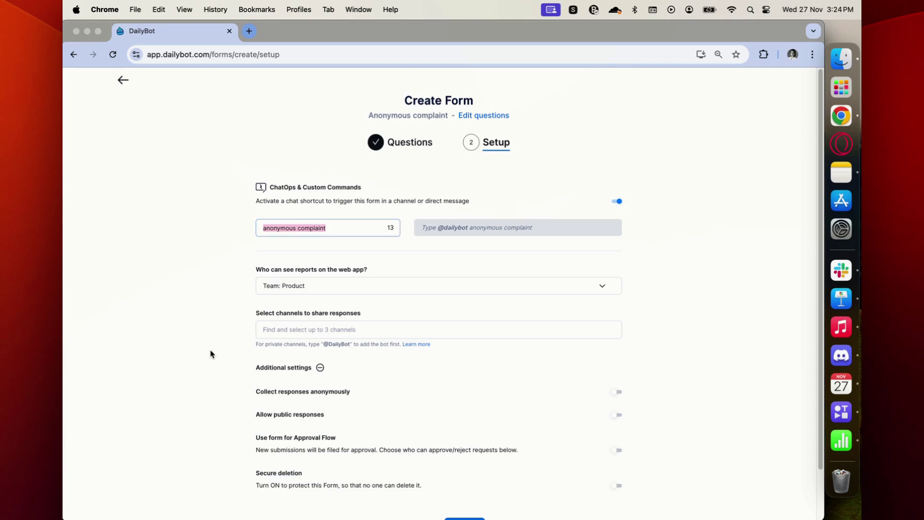
drag(255, 268, 344, 283)
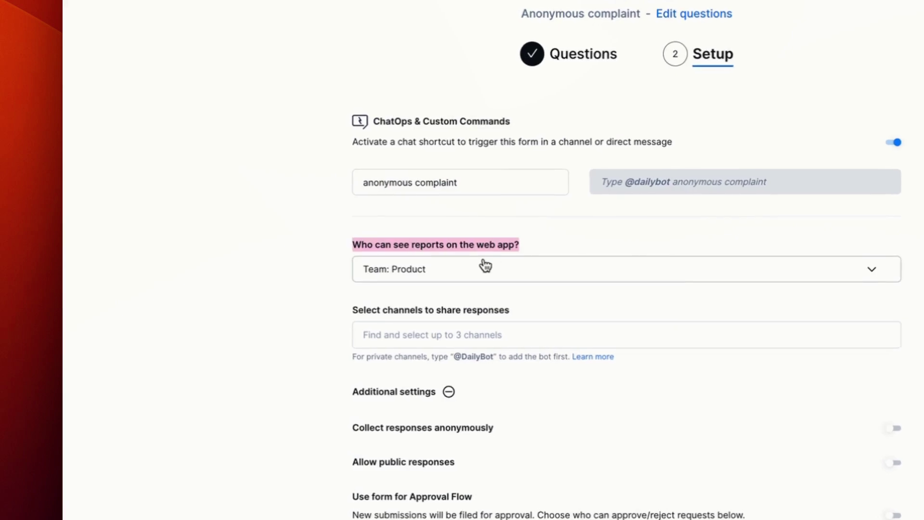
click(489, 266)
scroll(472, 355, down, 2)
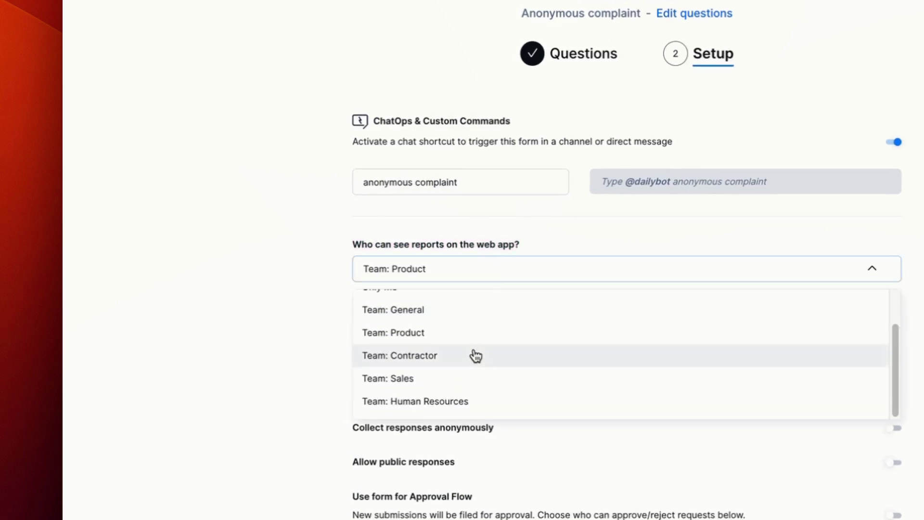
click(462, 401)
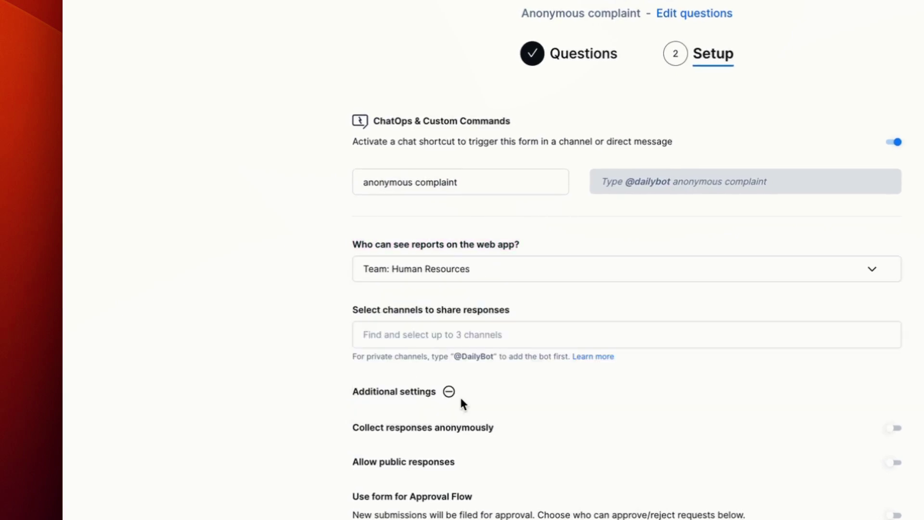
click(480, 276)
scroll(478, 294, up, 2)
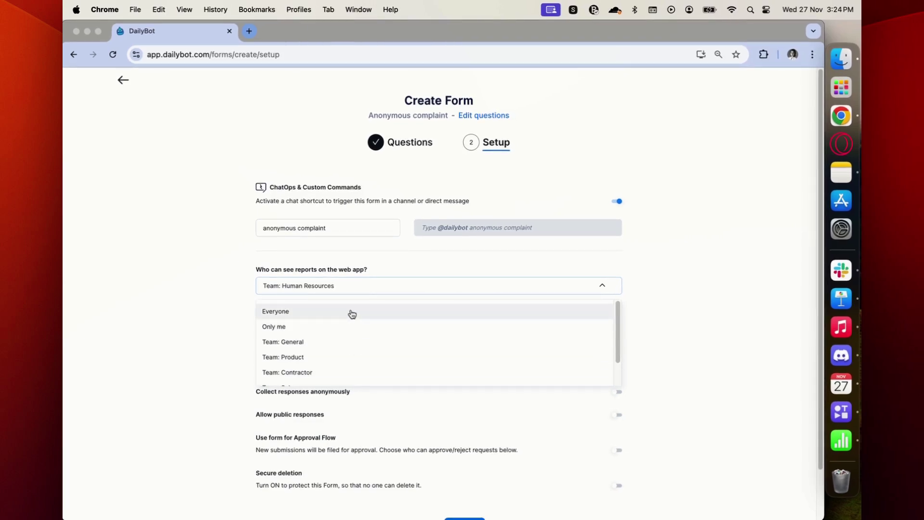
click(196, 313)
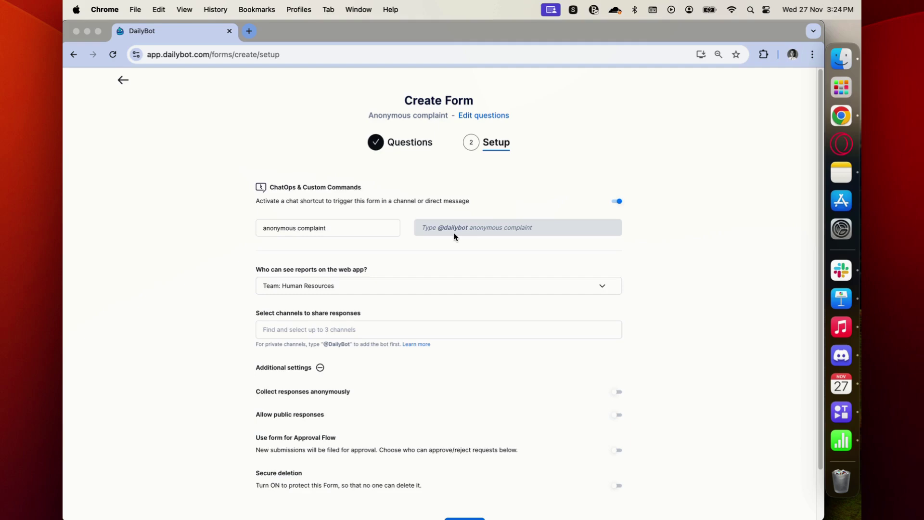
Step: Enable anonymous response collection in the form's additional settings and submit the setup
scroll(454, 236, down, 1)
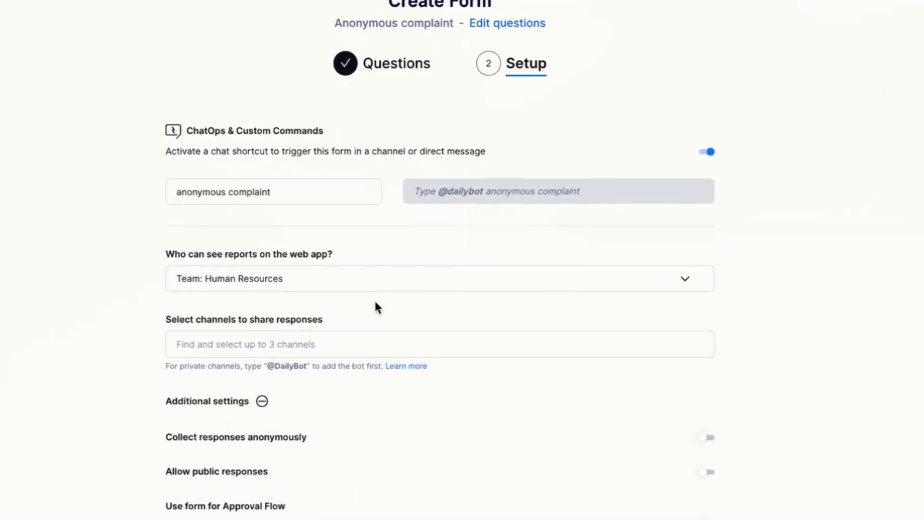
scroll(365, 330, down, 1)
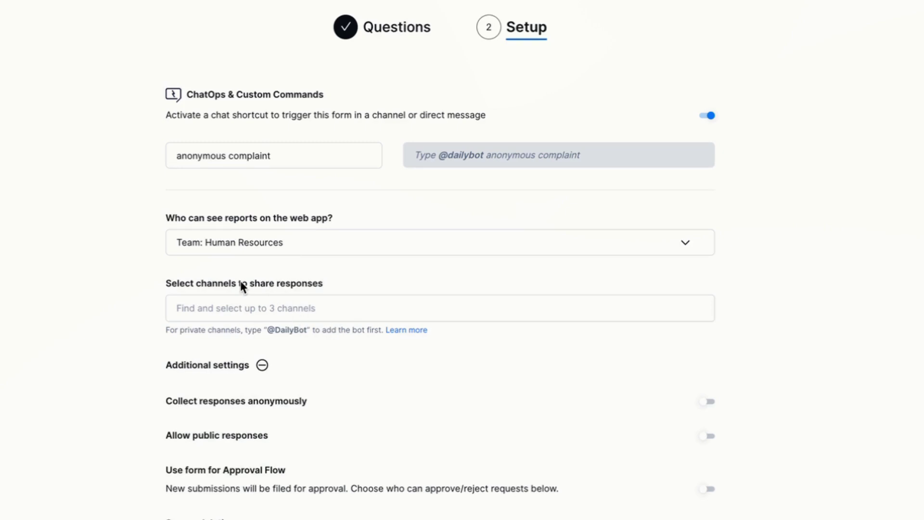
drag(241, 283, 325, 283)
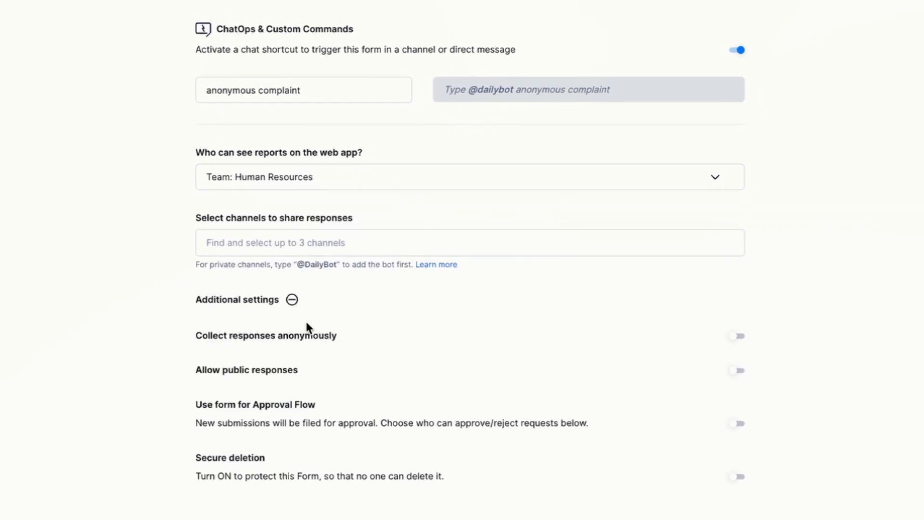
drag(194, 337, 341, 338)
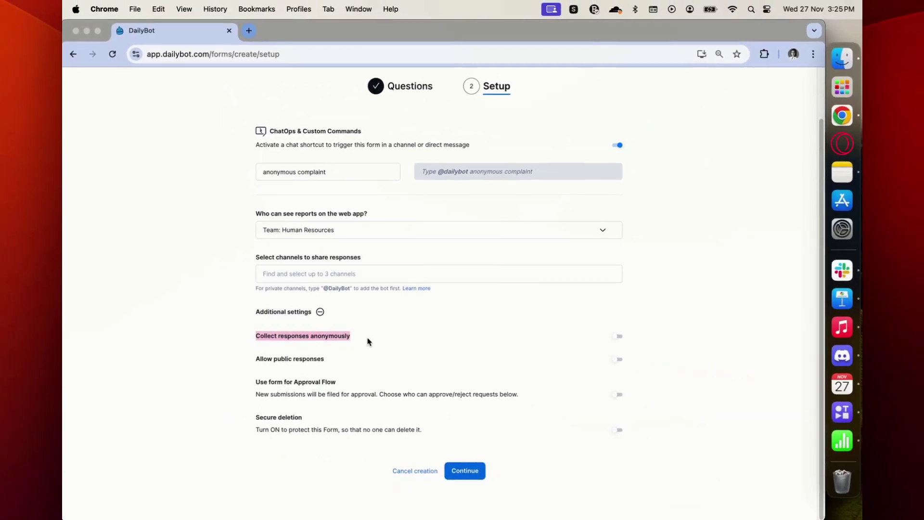
click(619, 337)
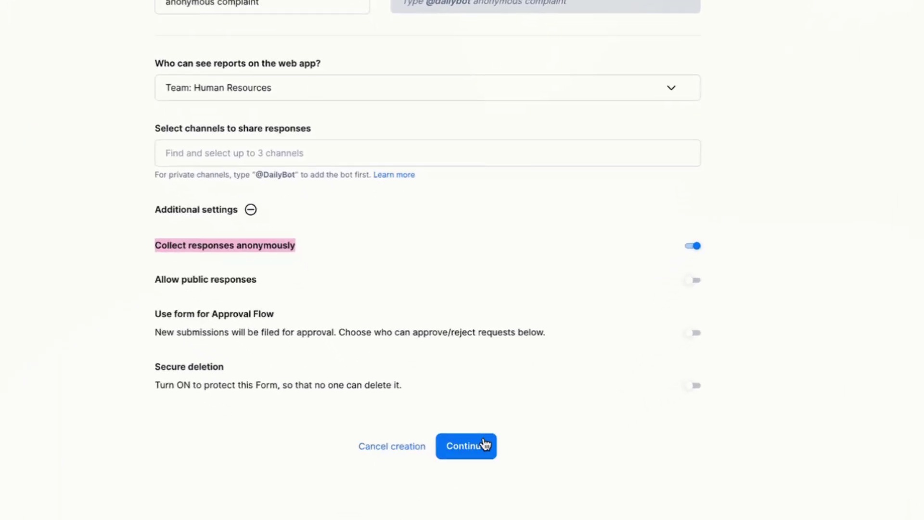
click(466, 470)
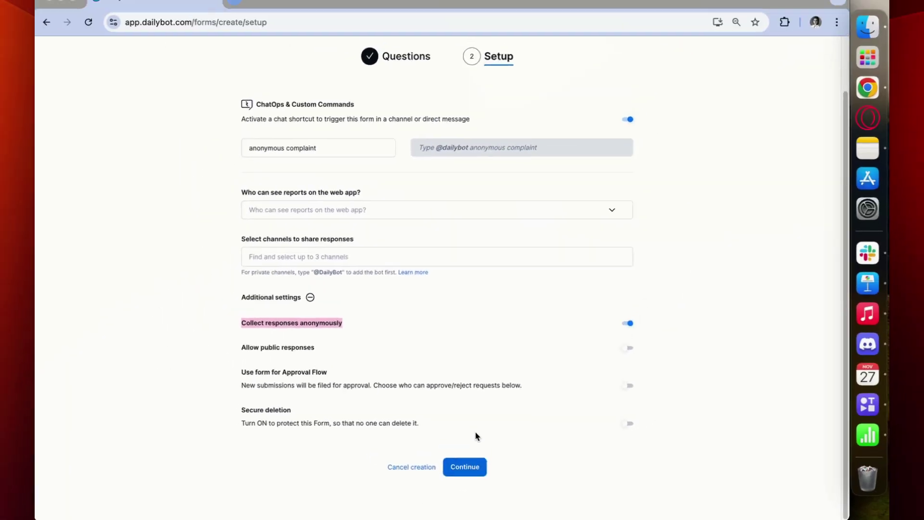
click(445, 271)
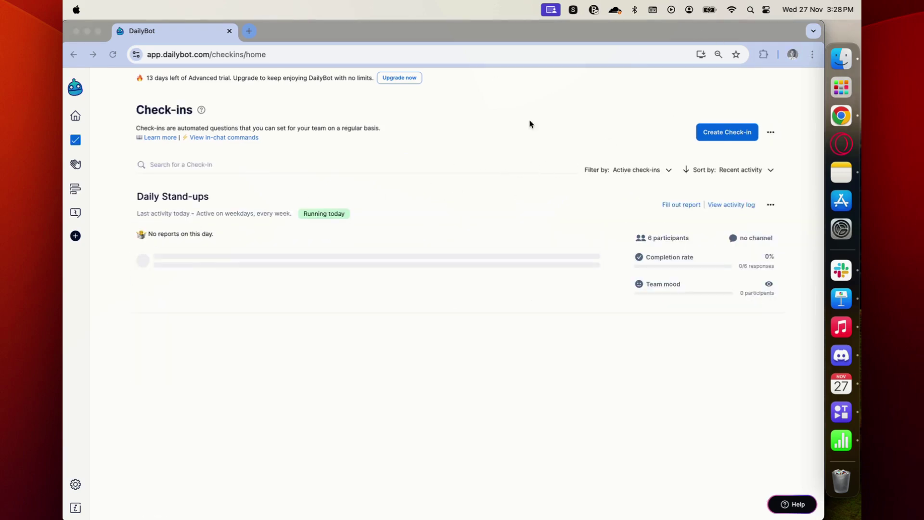
Step: Create a new check-in from scratch and name it "Feedback Anonymous"
click(738, 136)
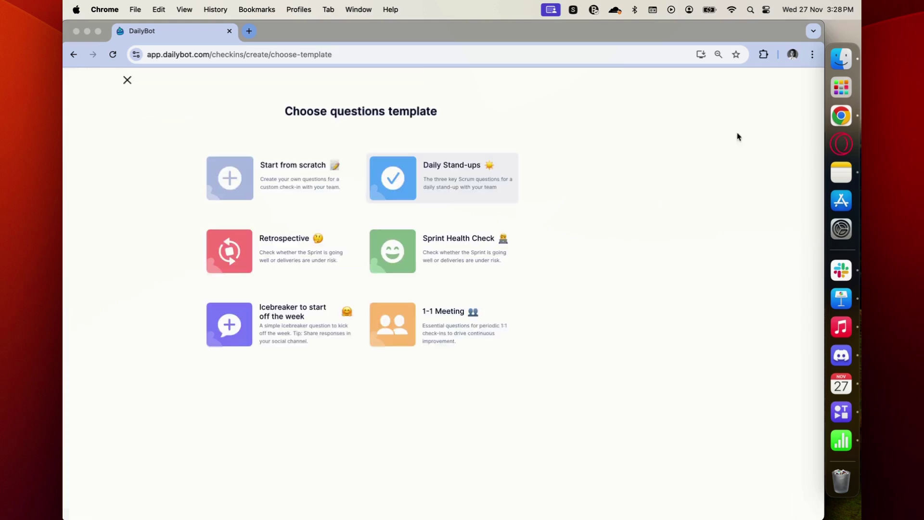
mouse_move(289, 176)
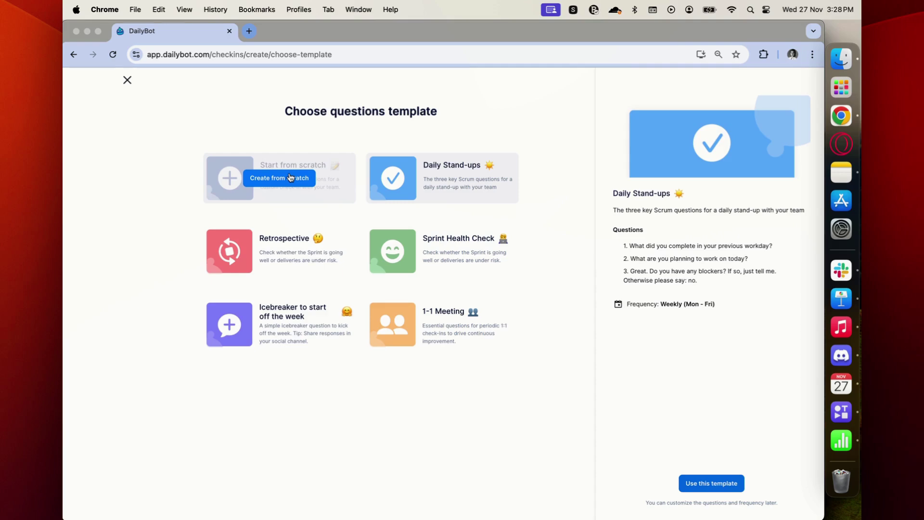
click(290, 177)
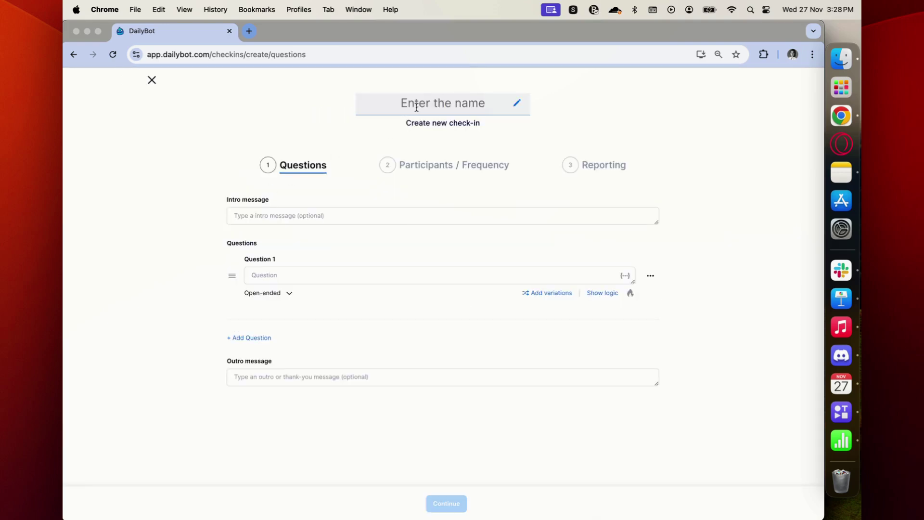
text(Feedback Ano)
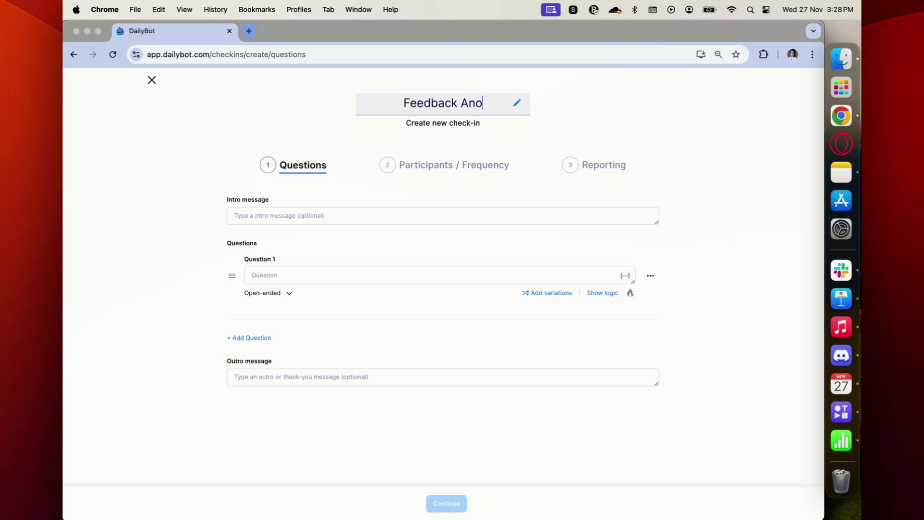
text(nymous)
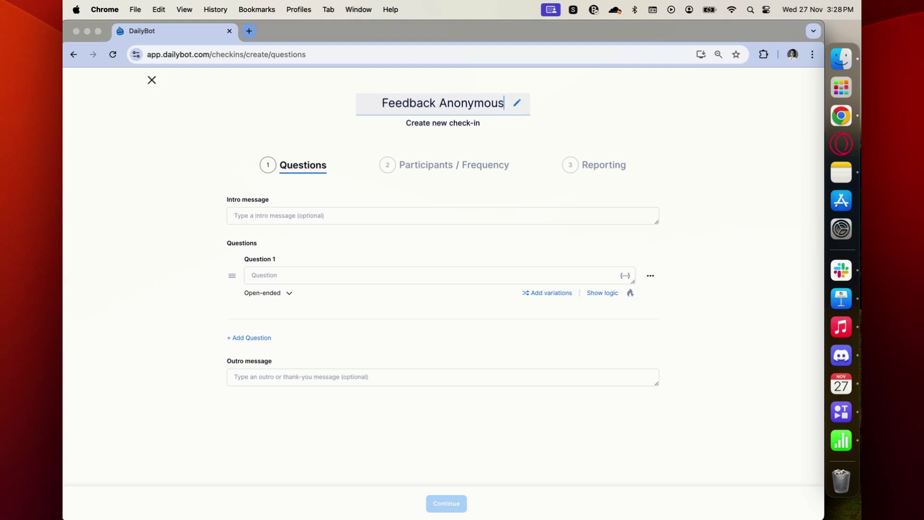
Step: Set question 1 to "Give us your feedback" and the intro message to "THis is an anonymous check-in you can be as honest as you want"
click(344, 269)
text(Giv)
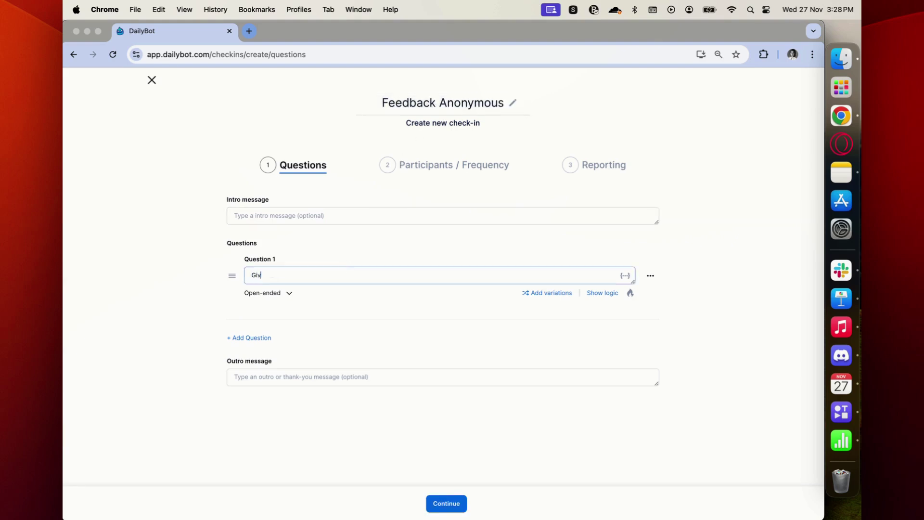
text(e us your feedback)
click(313, 207)
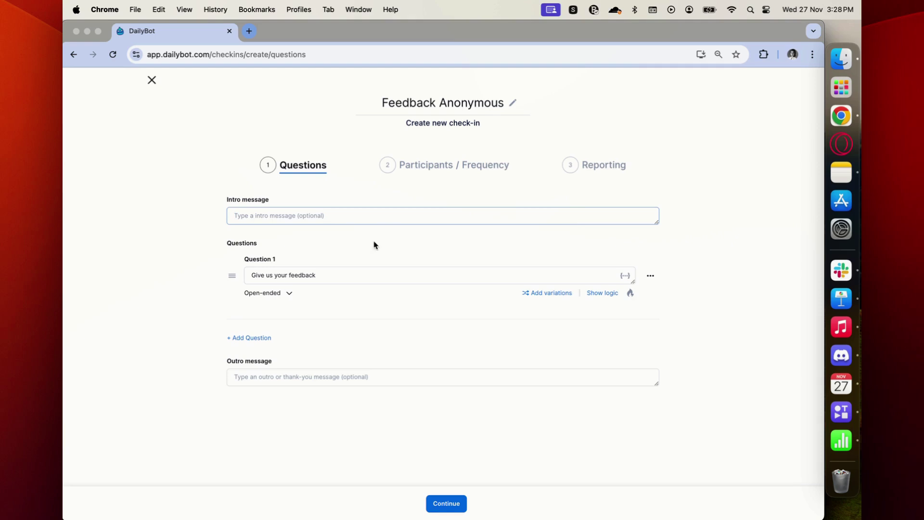
text(THis is an anonymous check-in you can )
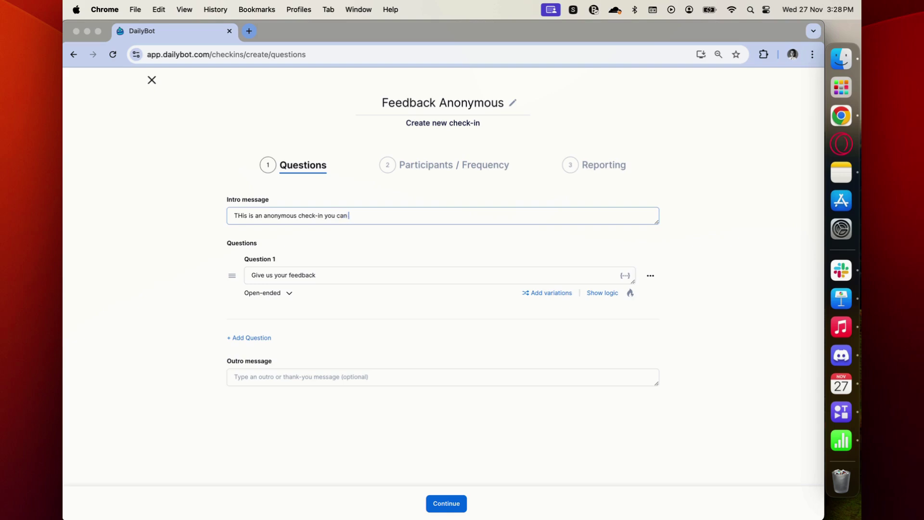
text(be as honest as you want)
Step: Proceed to participants and frequency, add Team: General, and schedule the check-in quarterly on Friday only
click(446, 503)
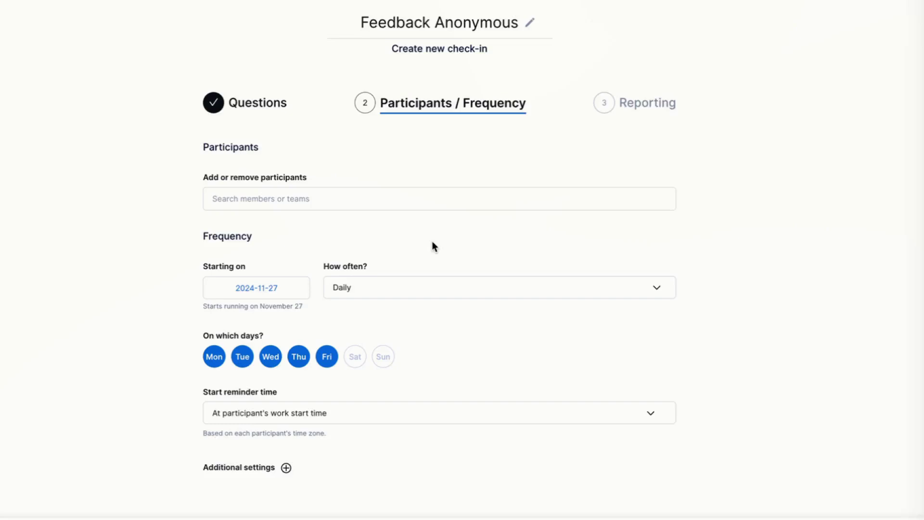
click(423, 236)
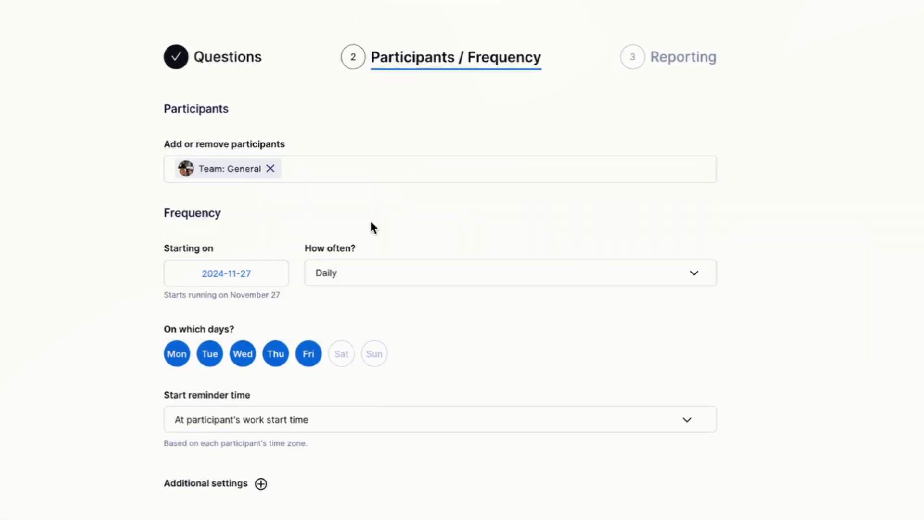
click(381, 272)
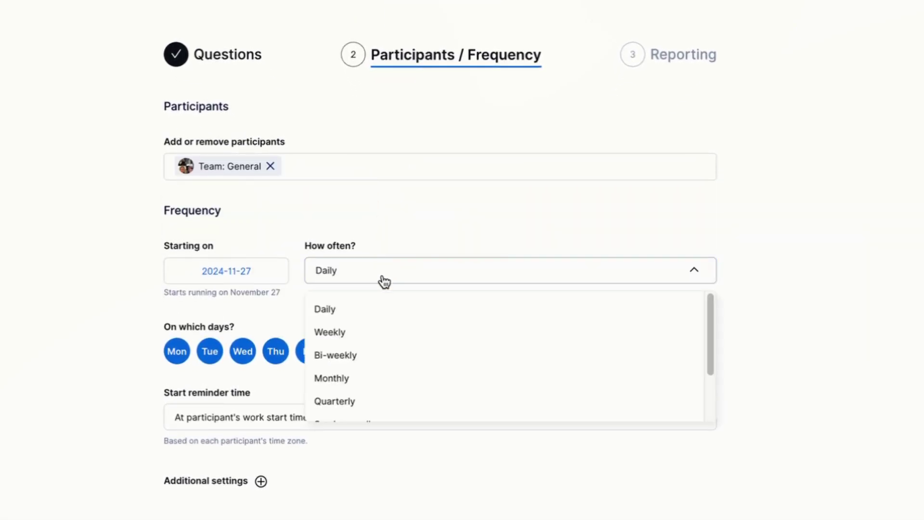
click(381, 402)
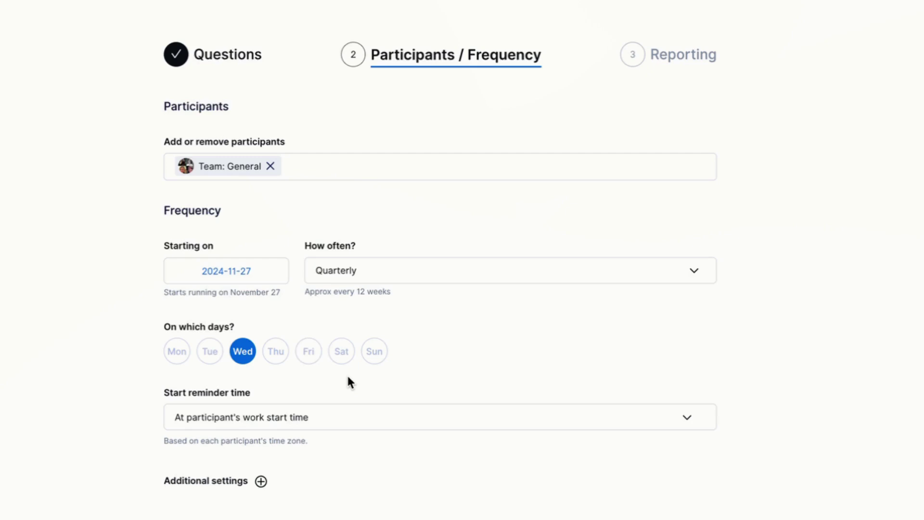
click(317, 355)
click(243, 356)
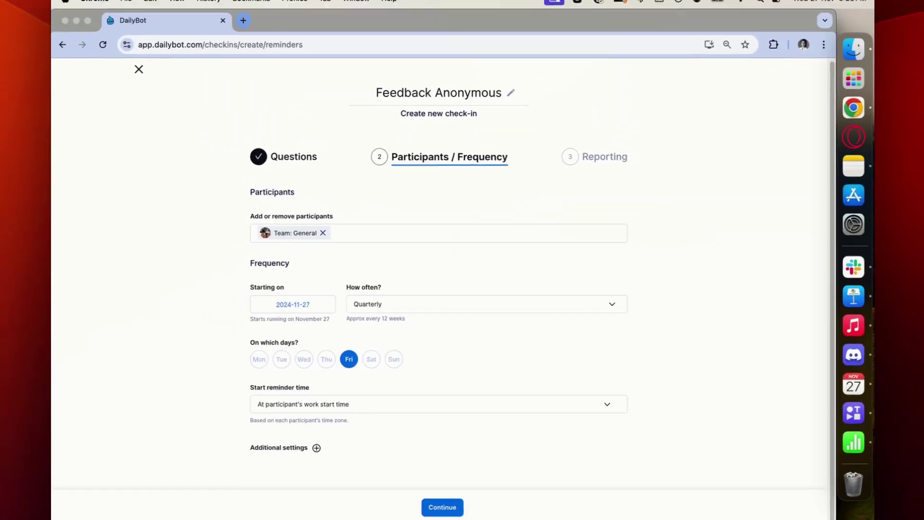
Step: Continue to the check-in's reporting settings and set the web app responses visibility to "Everyone in the organization"
click(442, 507)
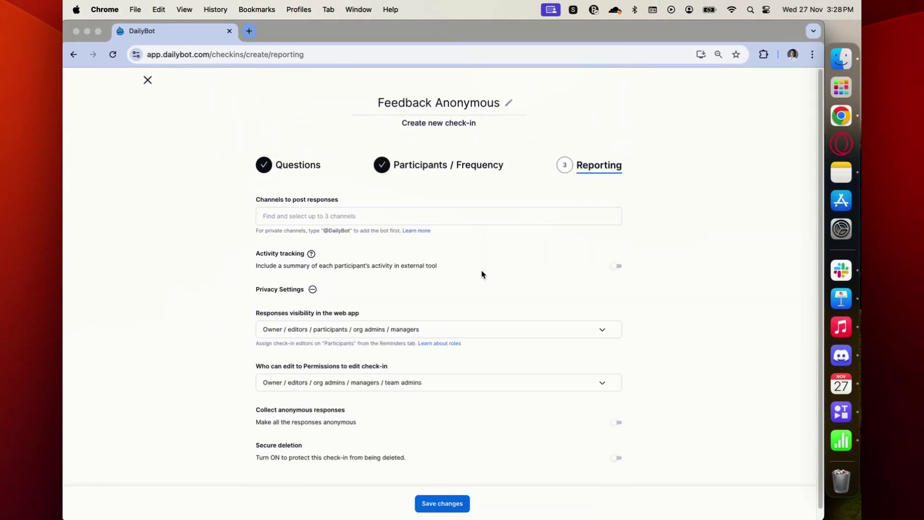
scroll(482, 274, down, 1)
click(360, 326)
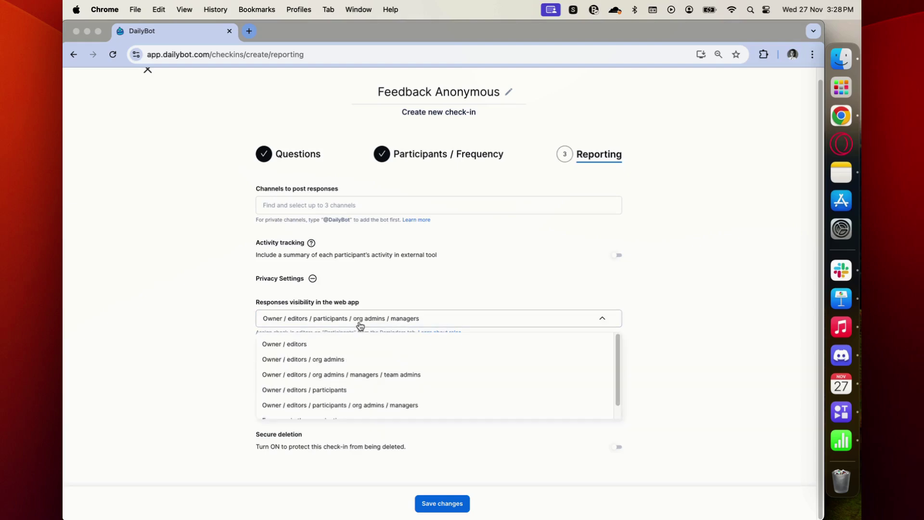
scroll(384, 353, down, 1)
scroll(379, 365, up, 1)
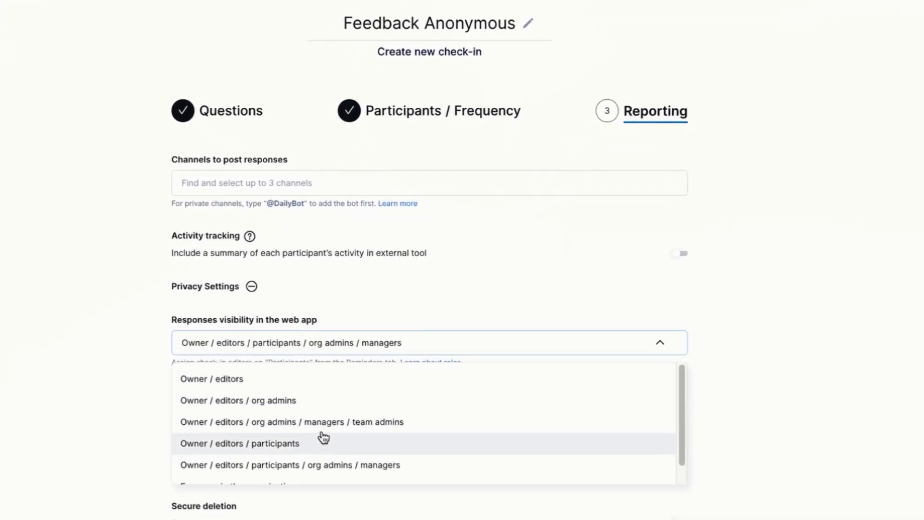
click(316, 380)
click(323, 342)
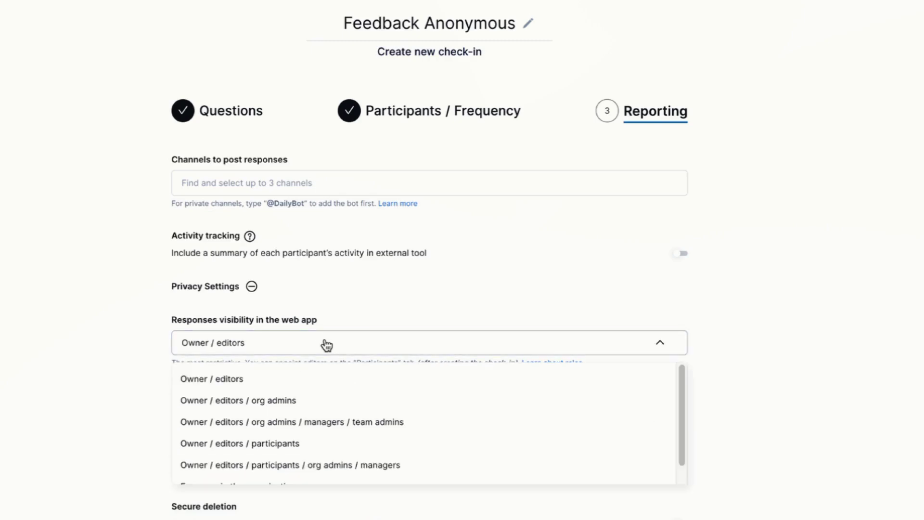
scroll(309, 421, down, 1)
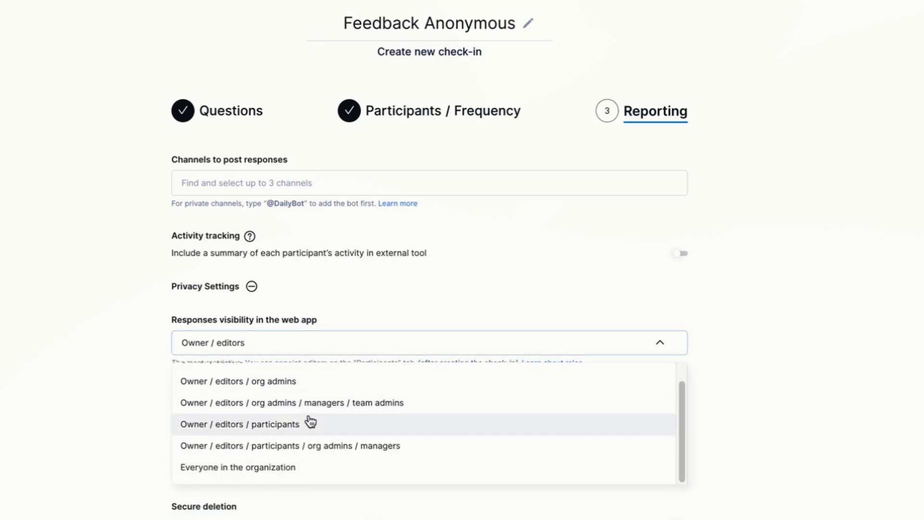
click(303, 469)
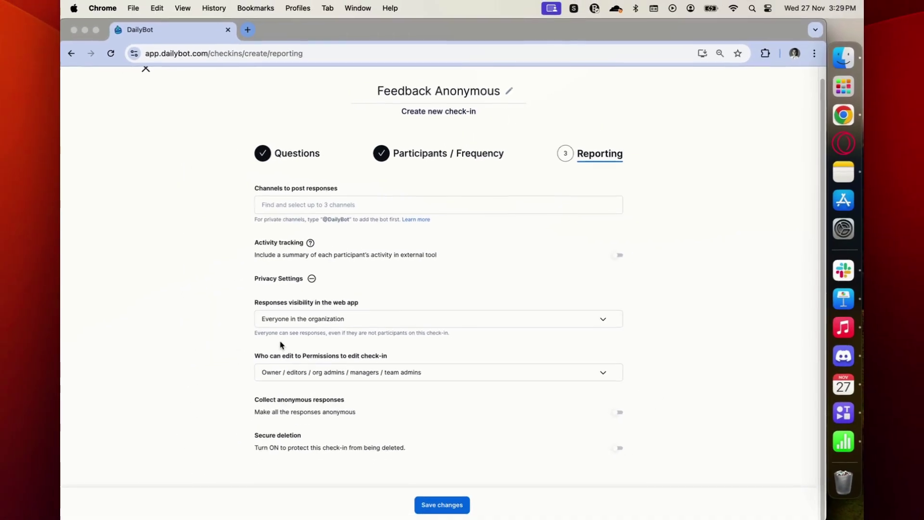
Step: Enable anonymous response collection for the check-in, accept that it is permanent, and save the check-in
drag(295, 403, 357, 404)
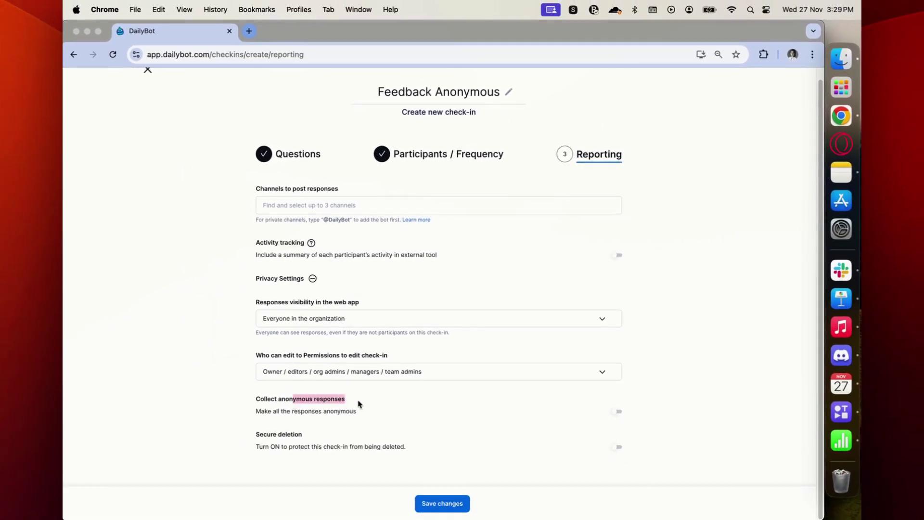
click(618, 411)
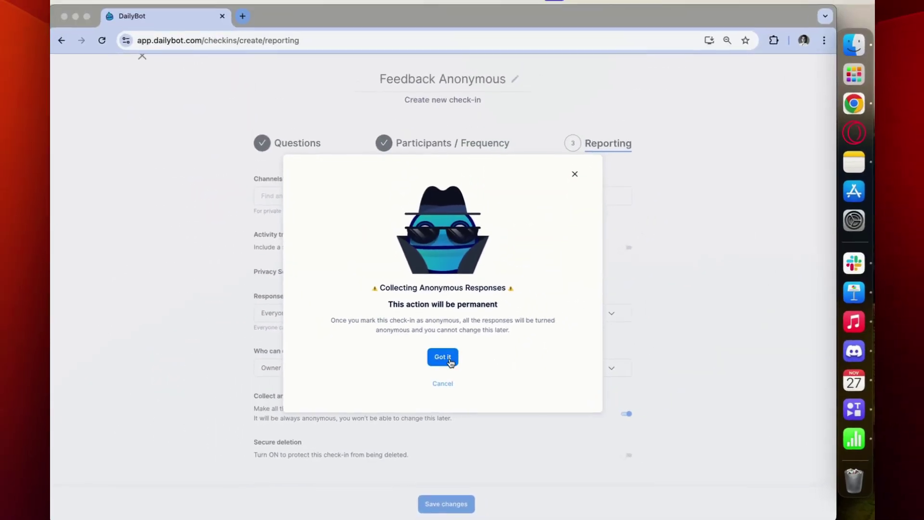
click(447, 314)
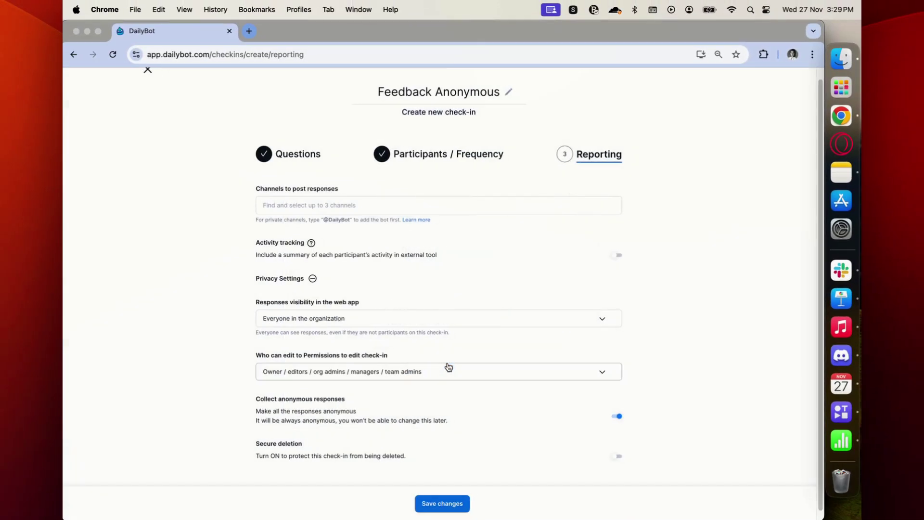
click(431, 504)
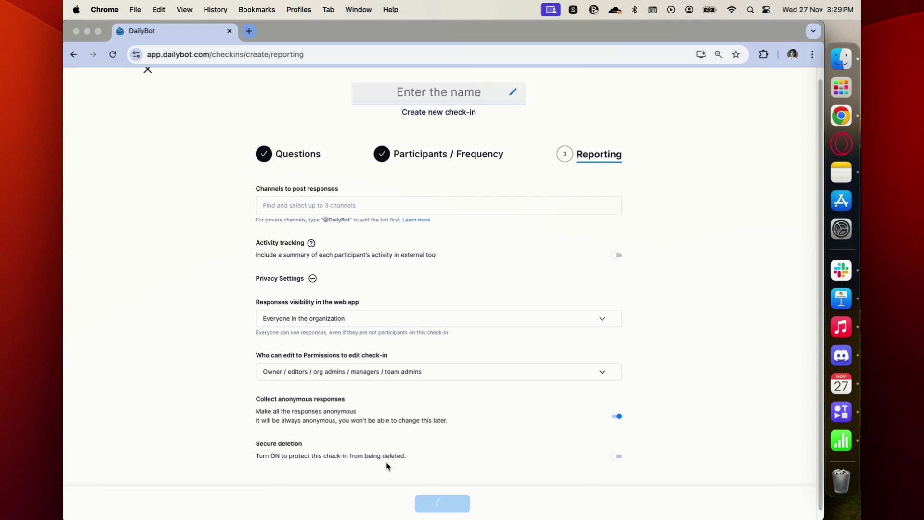